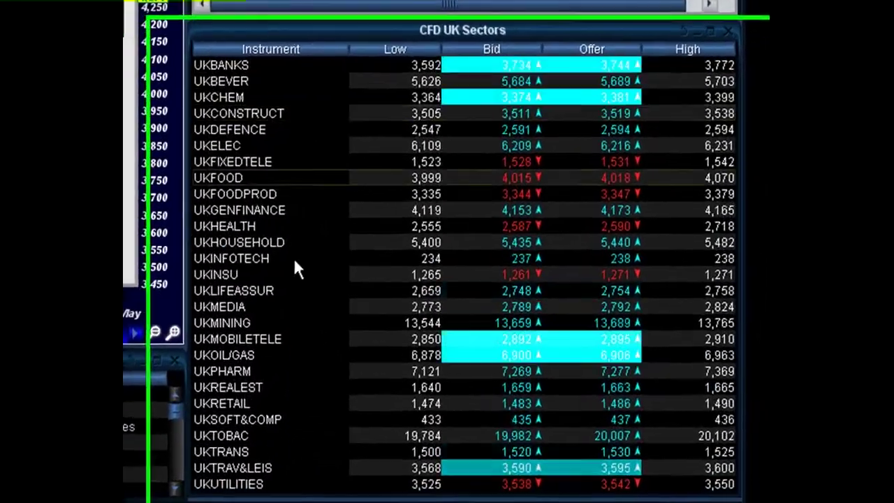
Show the market instrument tree and widen its panel.
click(327, 290)
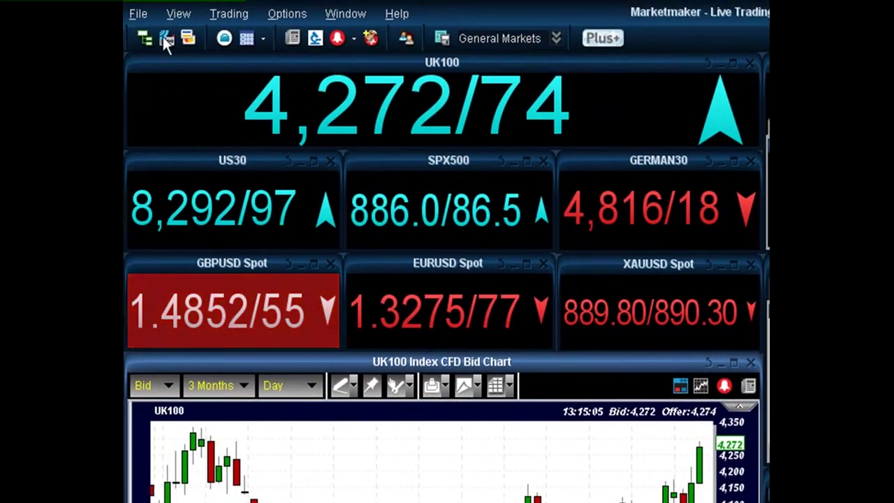
click(143, 36)
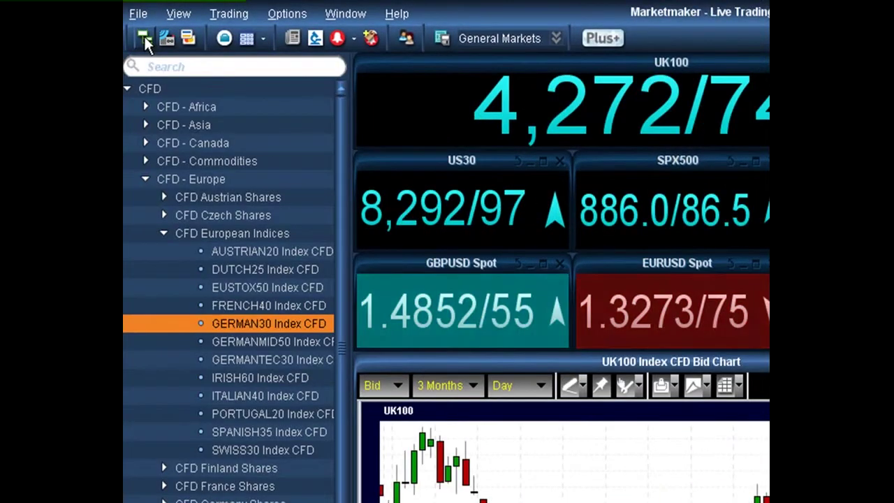
drag(352, 169, 455, 169)
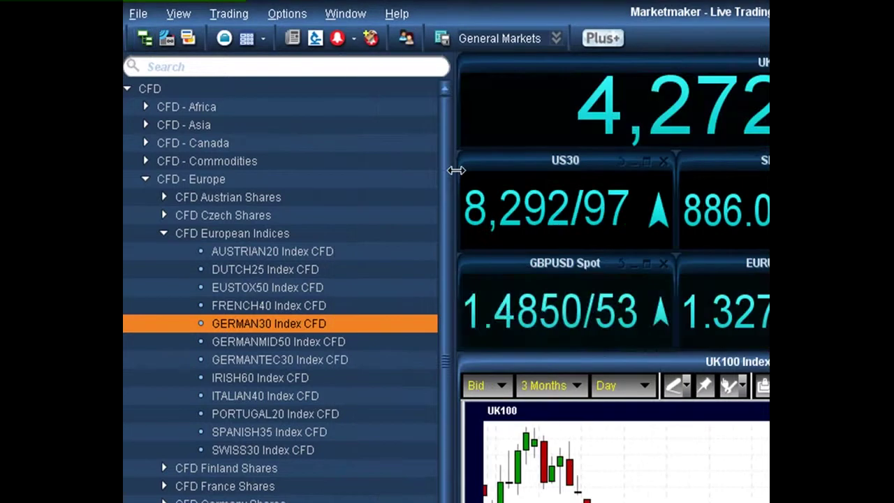
Reset the tree, expand CFD and CFD - UK, and bring up the CFD UK Sectors options.
right_click(358, 143)
click(391, 228)
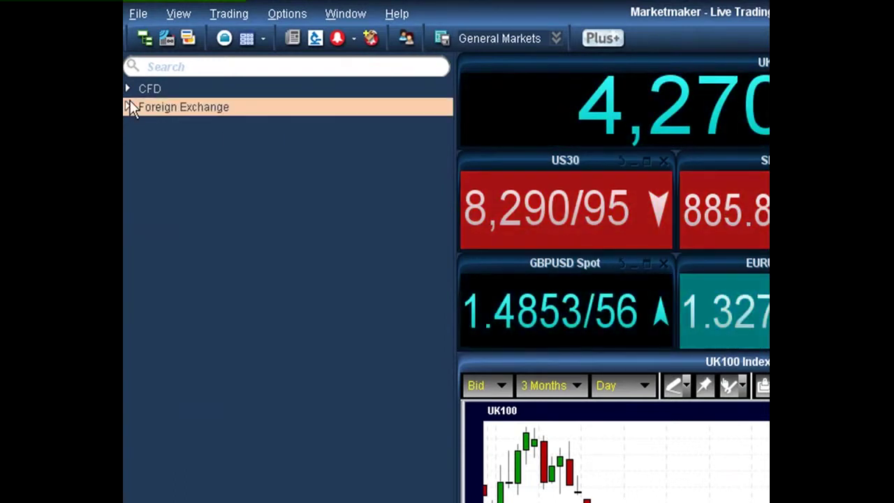
click(128, 90)
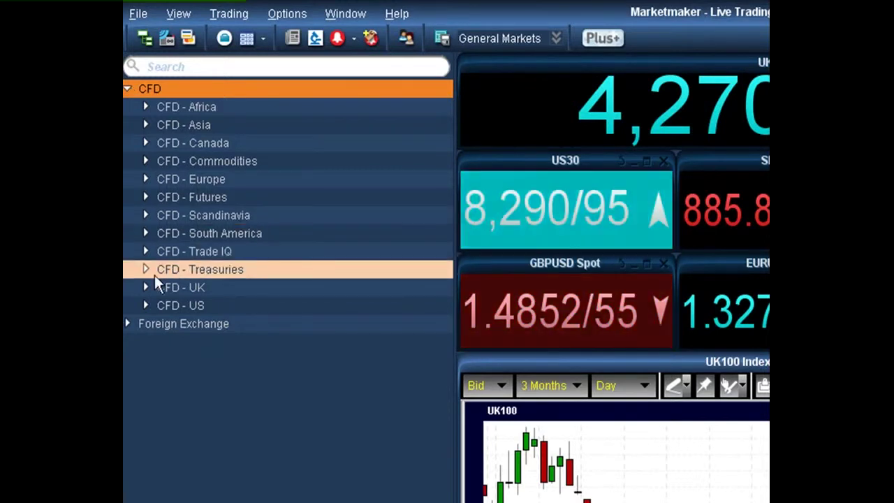
click(144, 287)
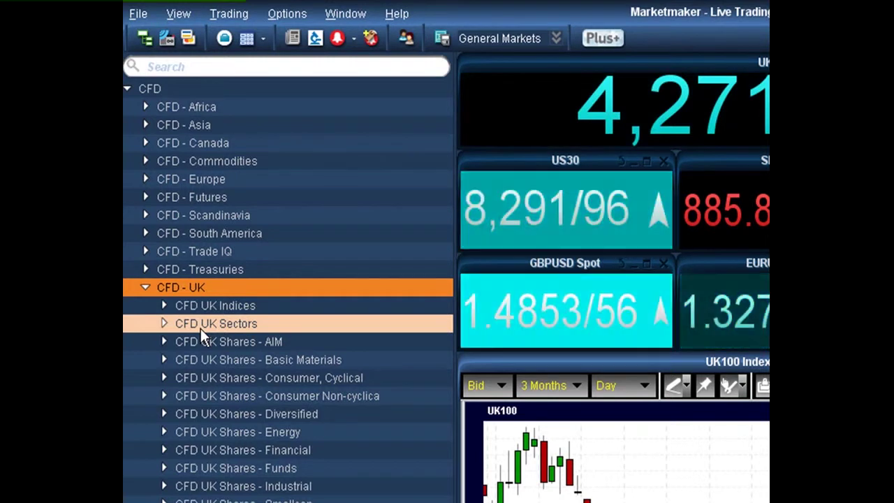
right_click(200, 328)
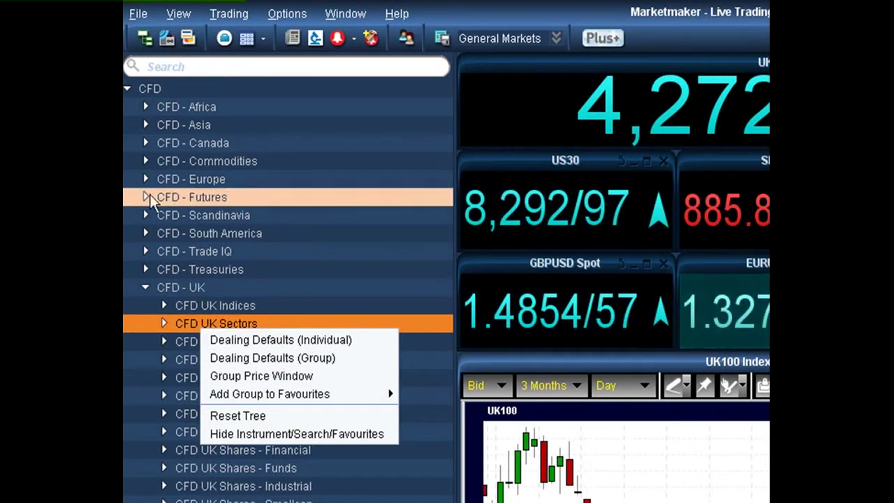
Expand CFD - Commodities and open a group price window for CFD Crude Oil.
click(144, 162)
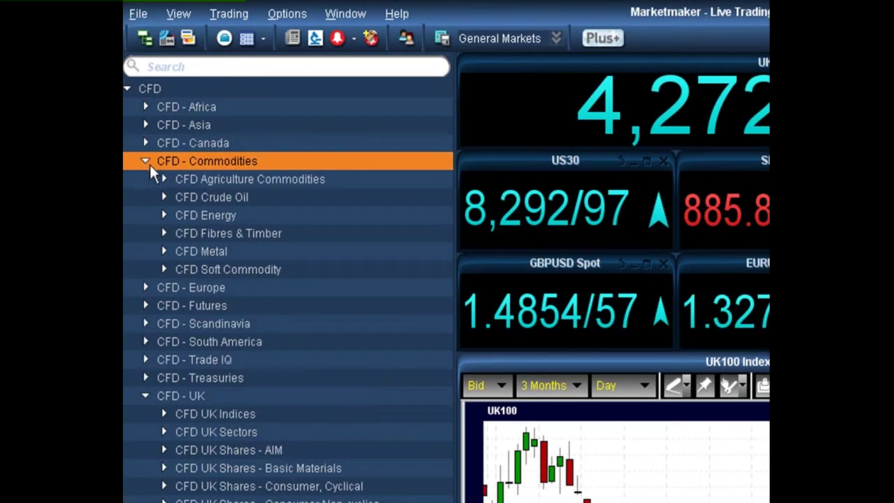
right_click(200, 197)
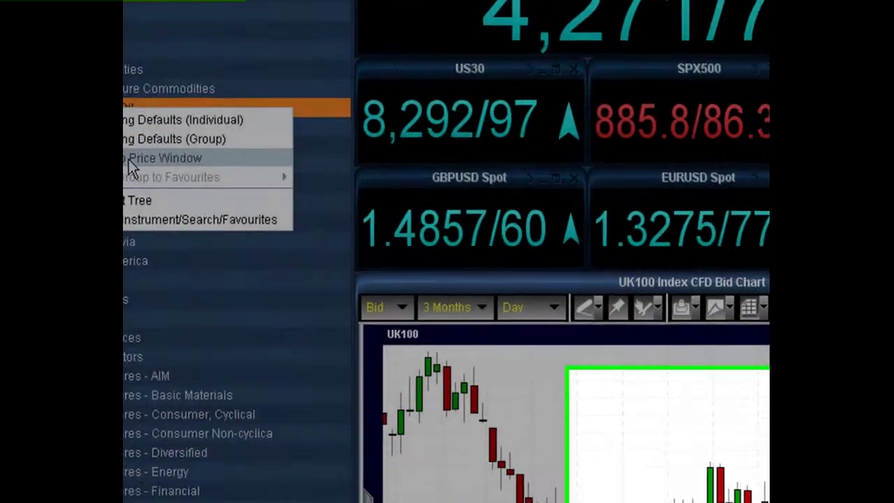
click(243, 245)
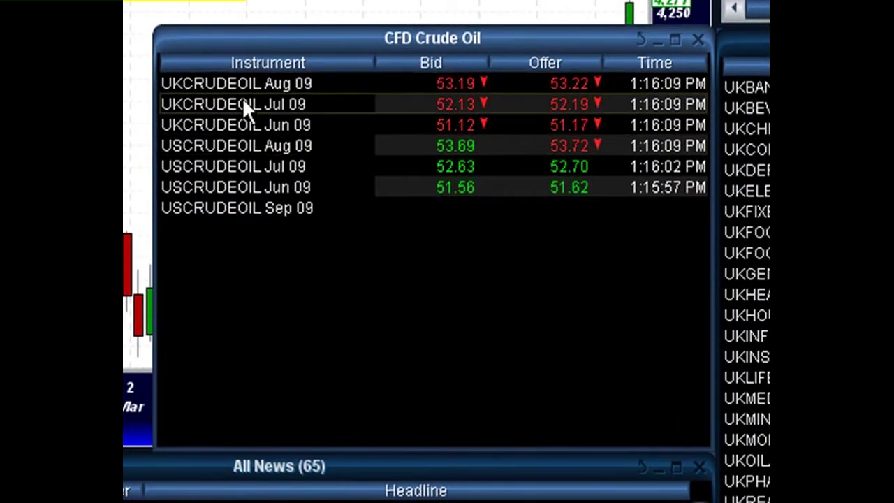
Select UKCRUDEOIL Aug 09 and USCRUDEOIL Jun 09, then close the Crude Oil window.
click(203, 84)
click(192, 188)
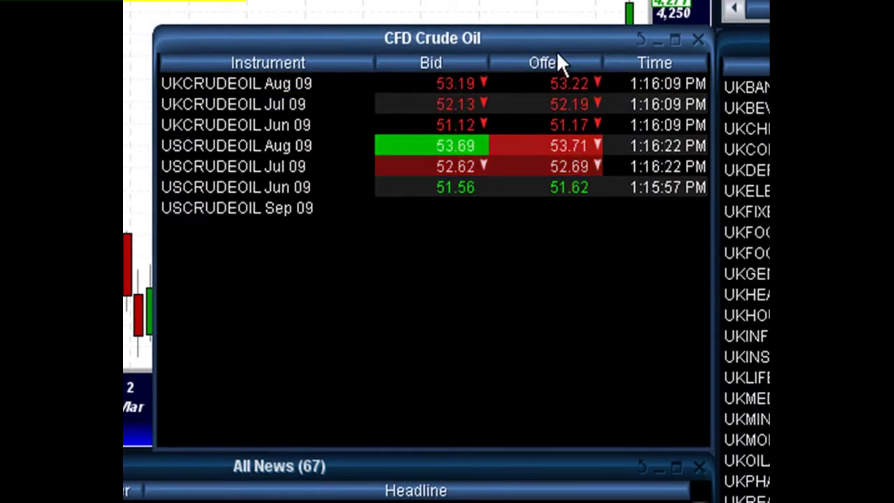
click(698, 39)
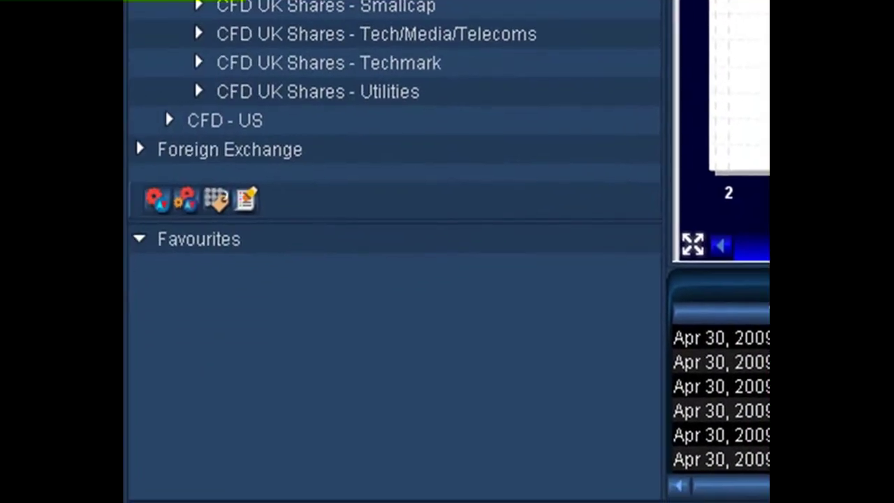
Create a new favourites group under Favourites and name it 'Watchlist'.
click(165, 112)
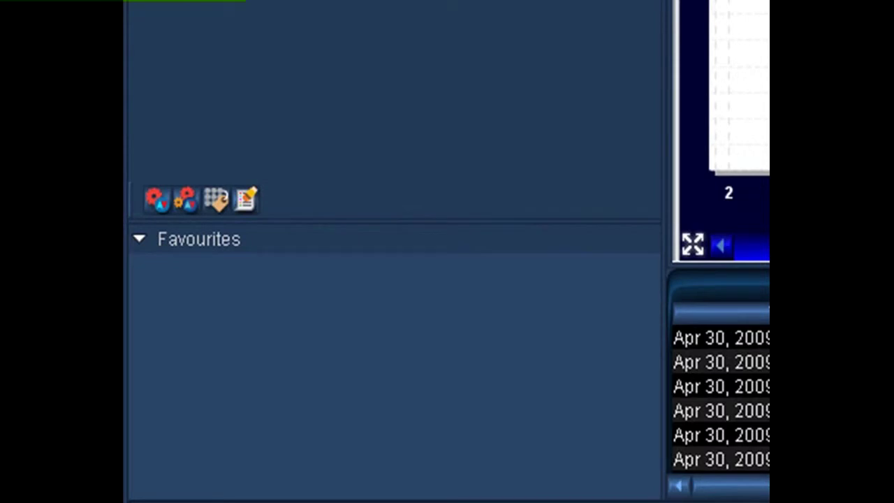
right_click(204, 236)
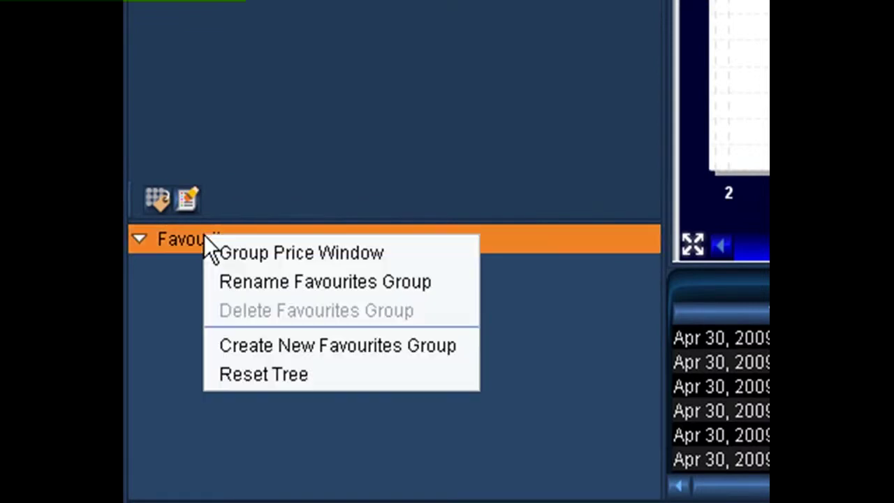
click(277, 347)
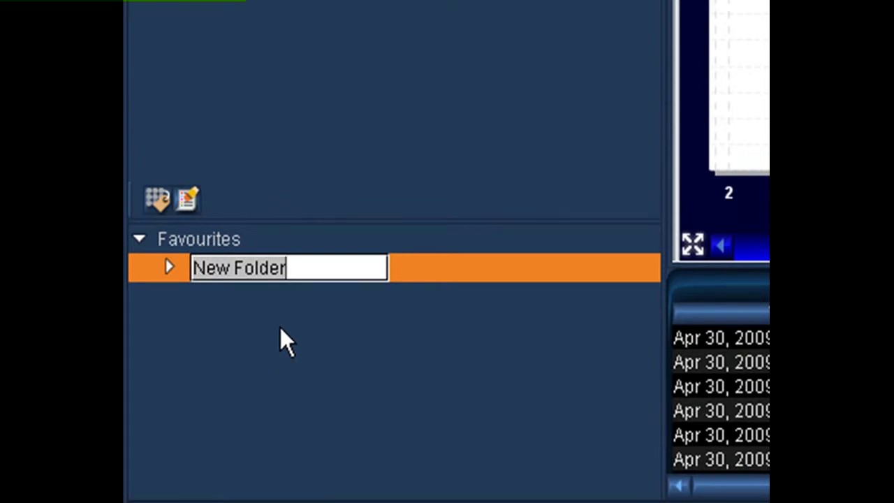
text(Watchlist)
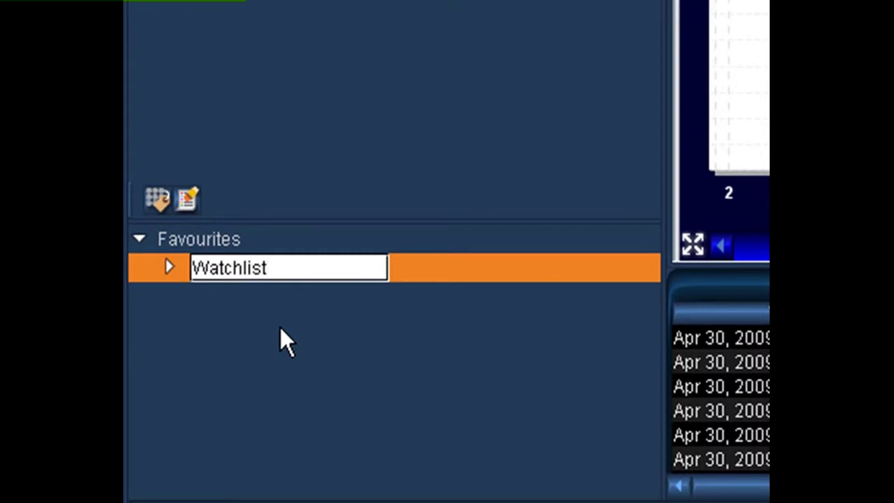
key(Return)
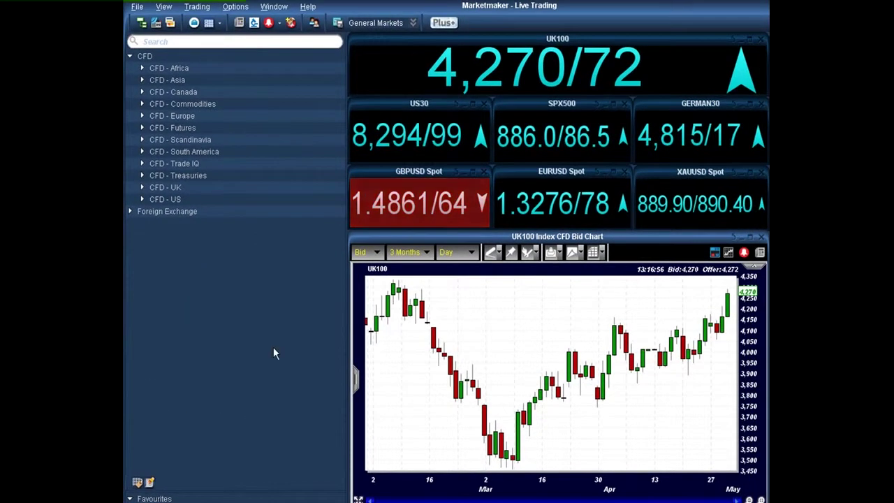
Add the UK100 Index CFD to Watchlist and expand Watchlist to confirm it.
right_click(557, 76)
mouse_move(620, 186)
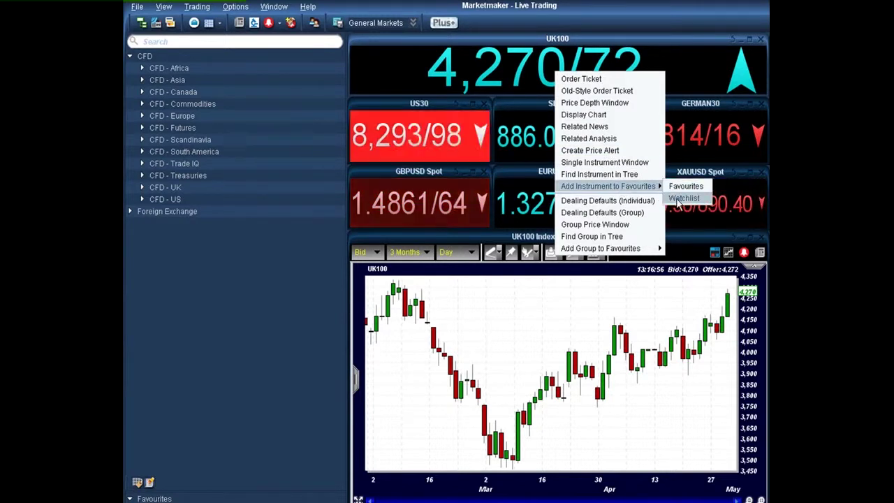
click(680, 198)
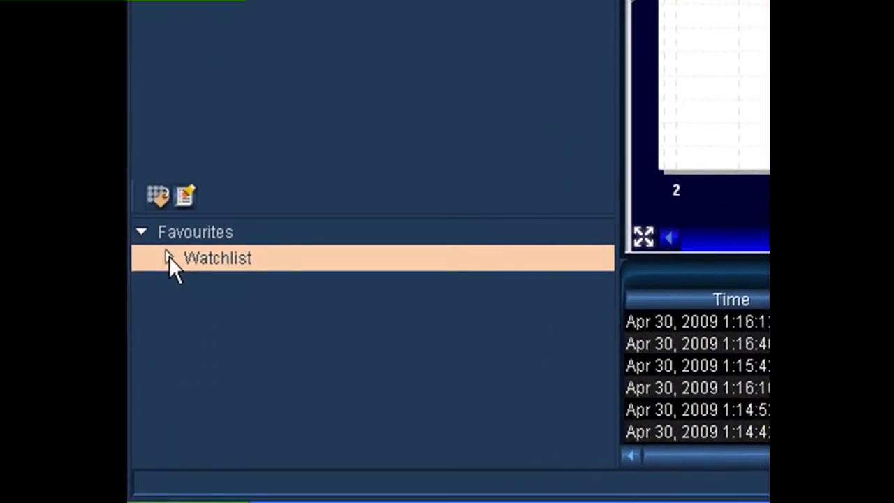
click(169, 257)
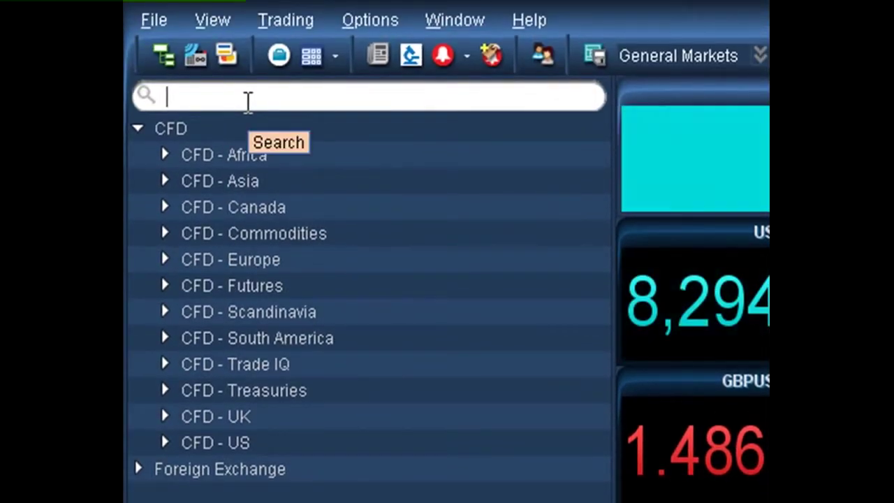
Search 'bmw', add Bayerische Motoren Werke AG to Watchlist, then clear the search.
text(bmw)
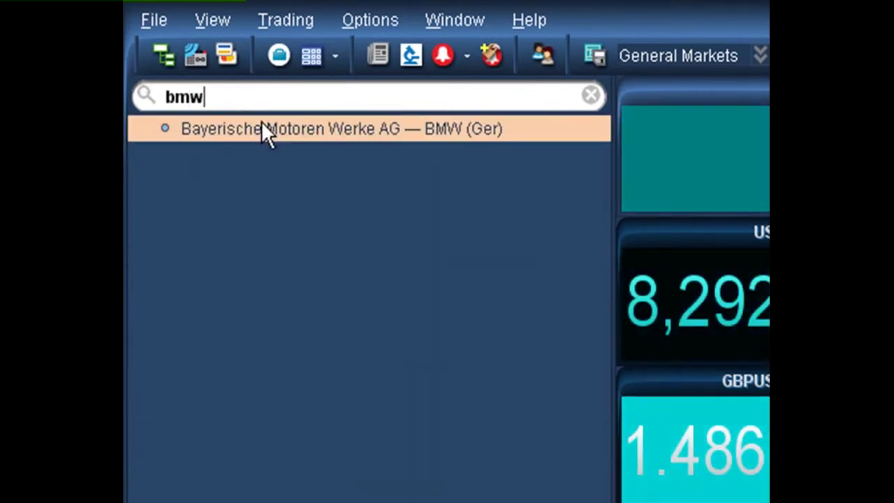
right_click(262, 123)
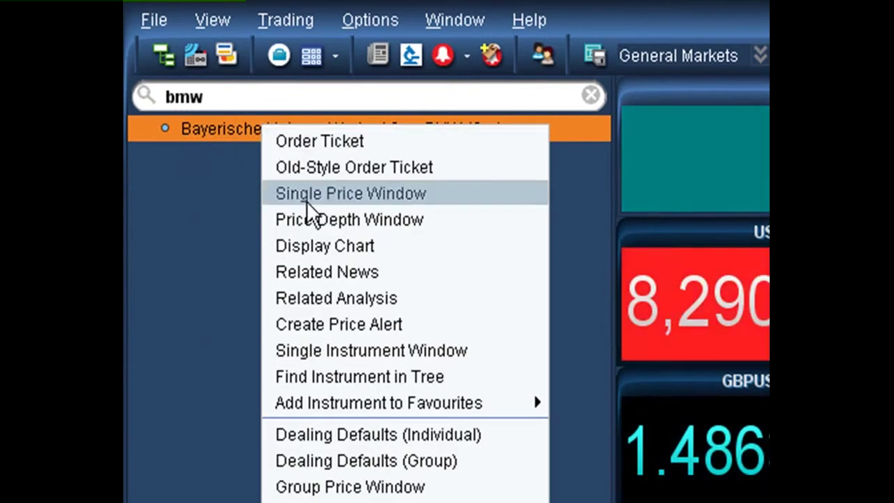
mouse_move(380, 404)
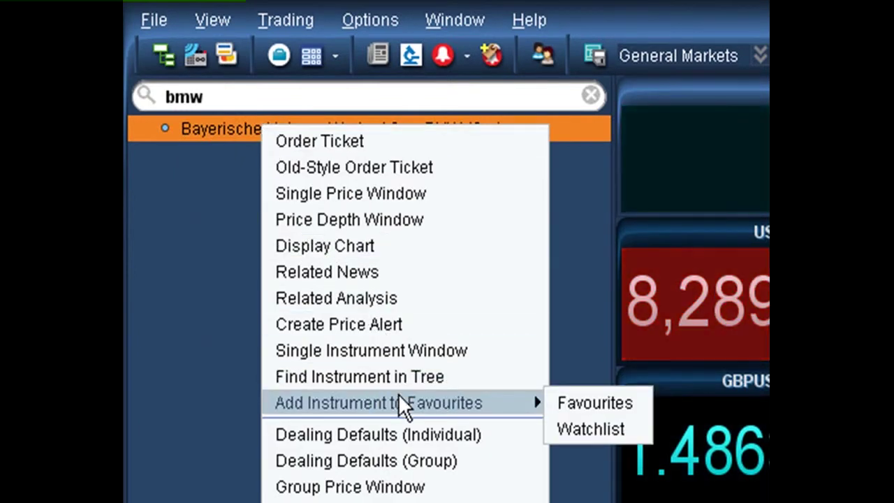
click(578, 430)
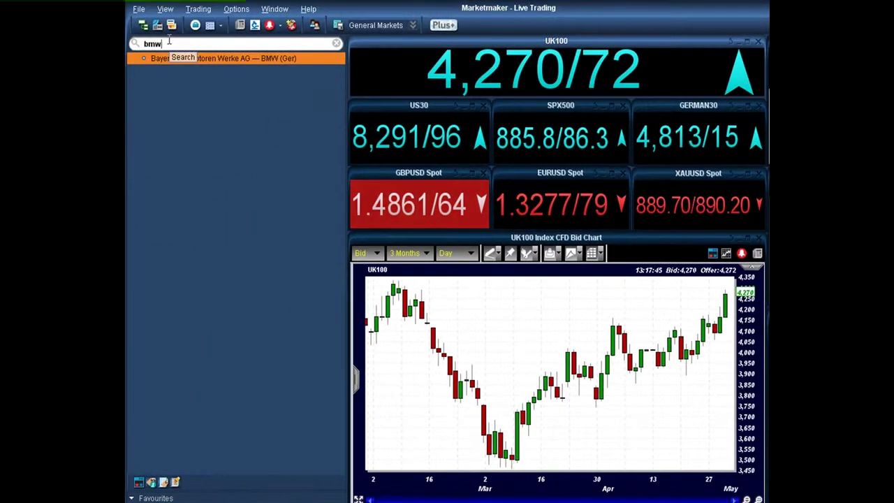
key(BackSpace)
key(BackSpace)
key(BackSpace)
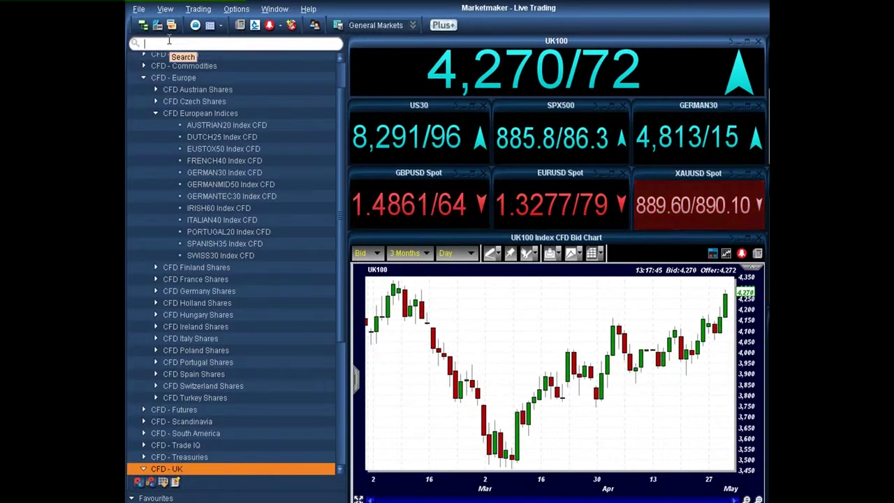
Search 'gbp usd', add Spot GBPUSD to Watchlist, and select the Watchlist group.
text(gbp usd)
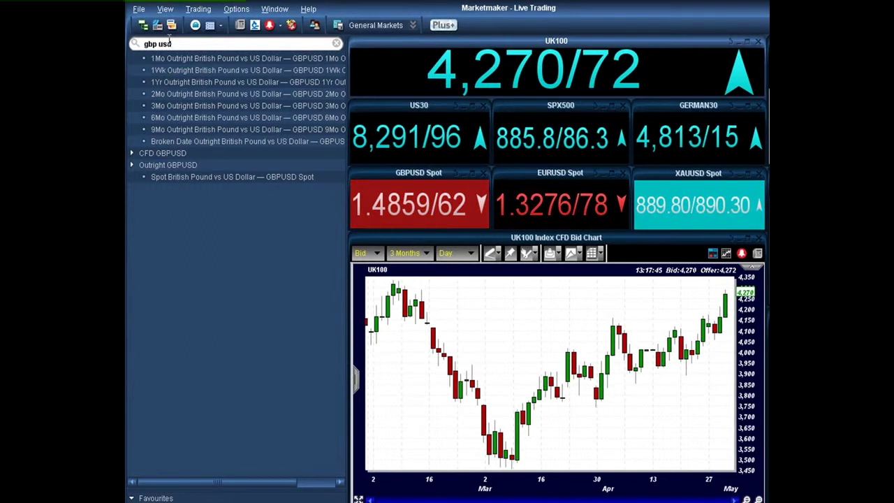
right_click(209, 179)
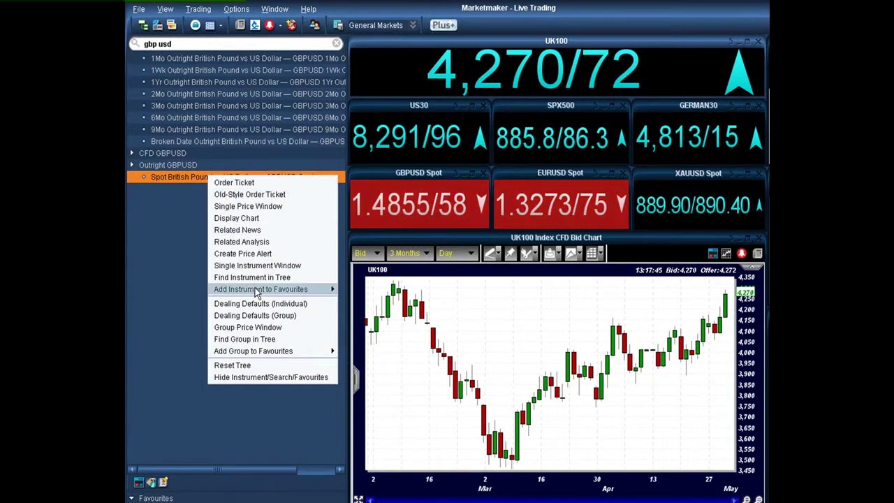
mouse_move(259, 291)
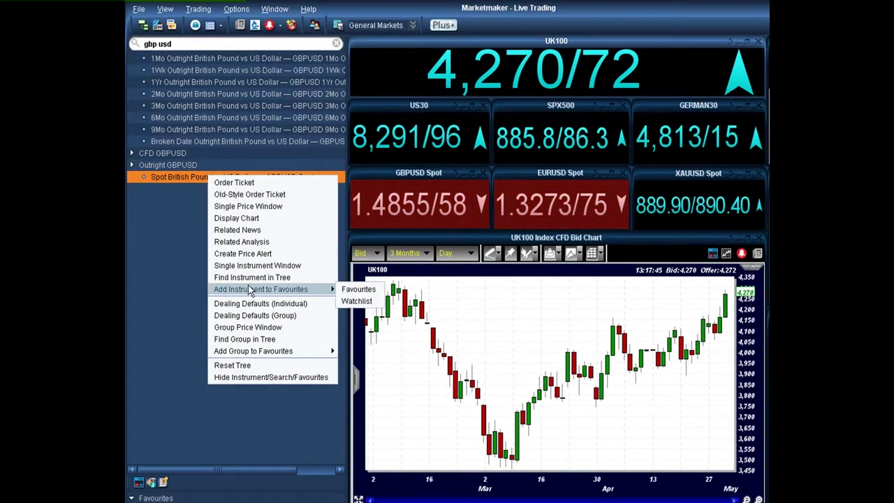
click(354, 302)
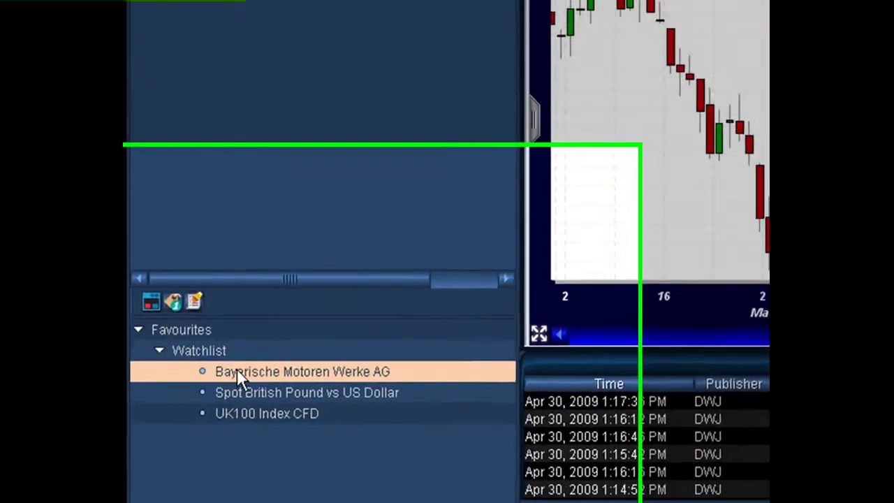
click(199, 351)
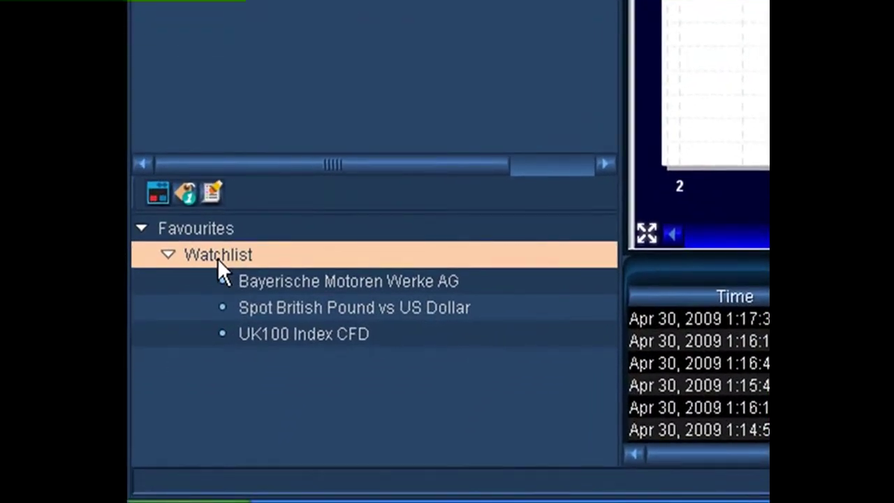
Open a Group Price Window for the Watchlist favourites group.
right_click(217, 258)
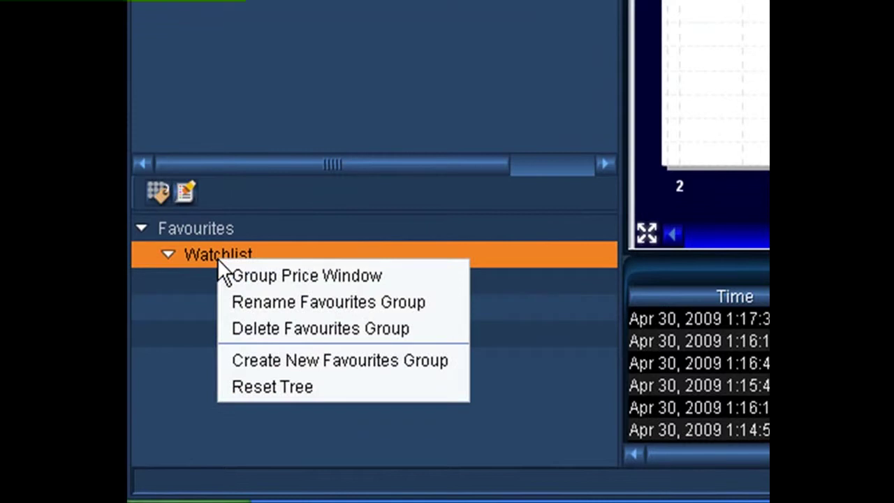
click(293, 277)
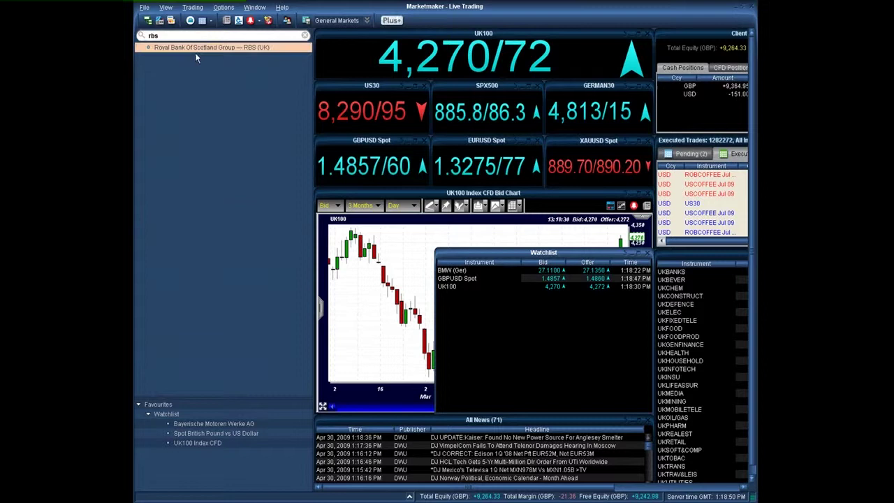
Add the Royal Bank Of Scotland Group (RBS UK) result to Watchlist.
right_click(196, 50)
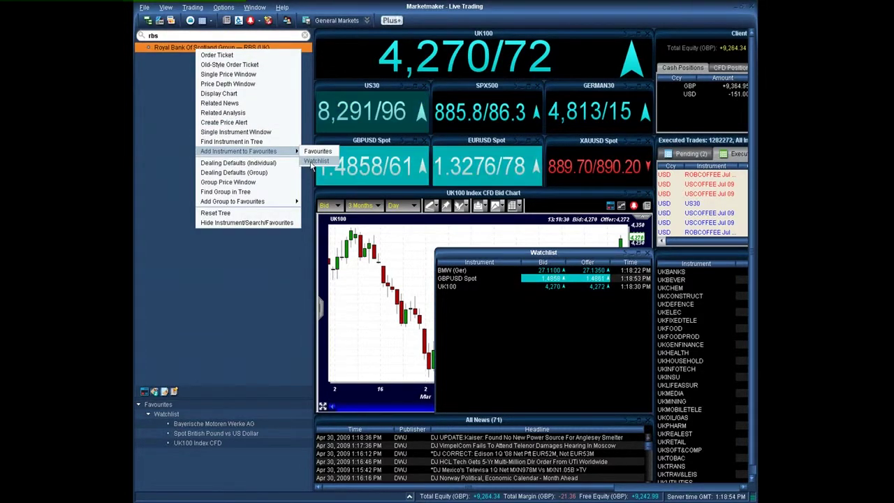
click(316, 161)
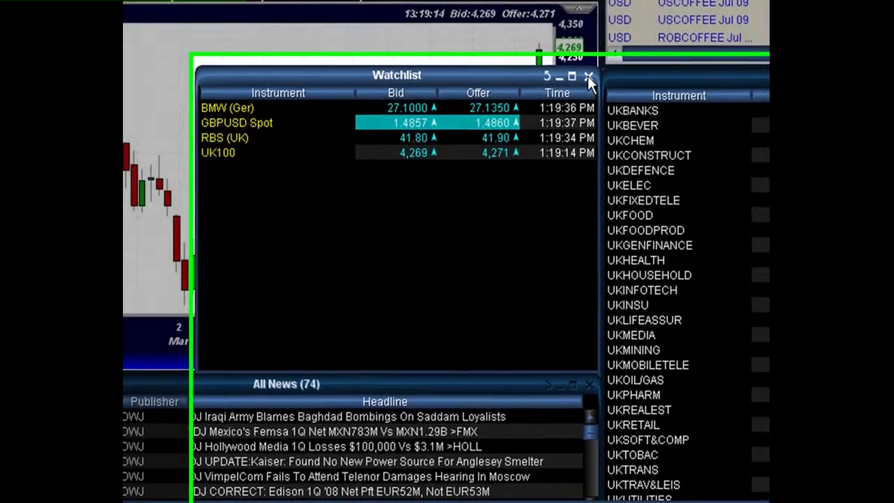
Close the Watchlist quote board, revealing the CFD UK Sectors prices.
click(617, 106)
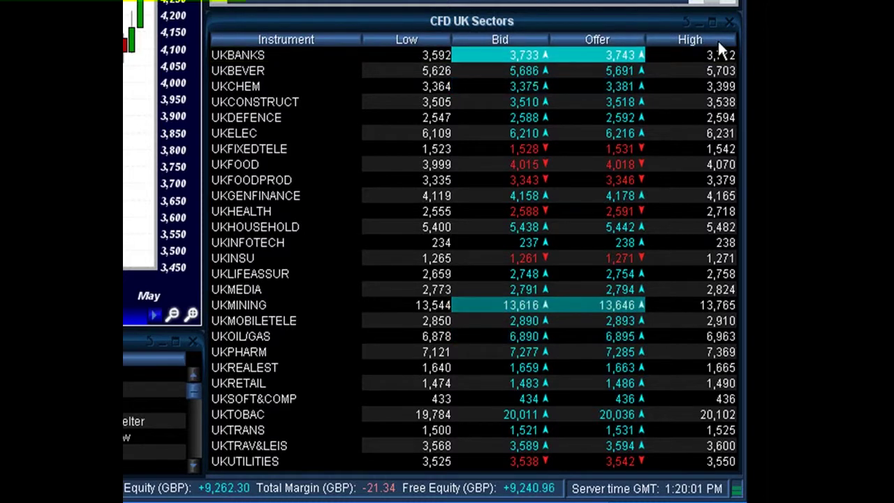
Turn on the Mid column in the CFD UK Sectors table from the header's Show menu.
right_click(379, 40)
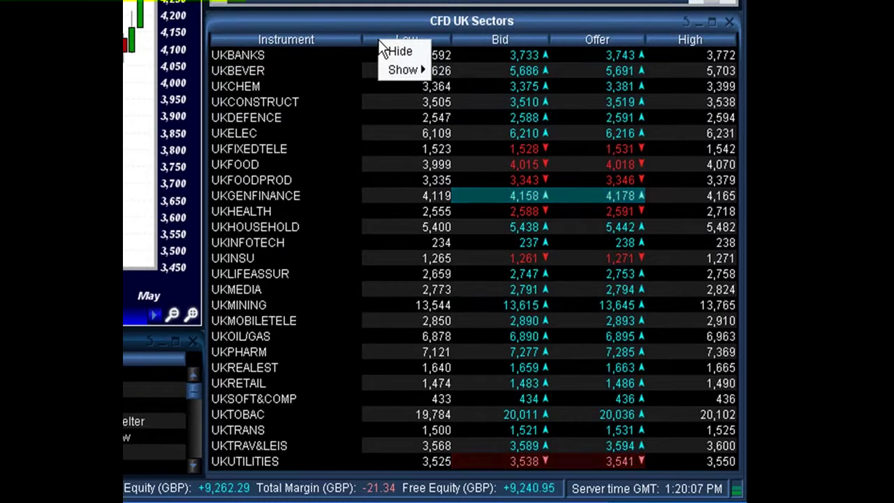
mouse_move(405, 67)
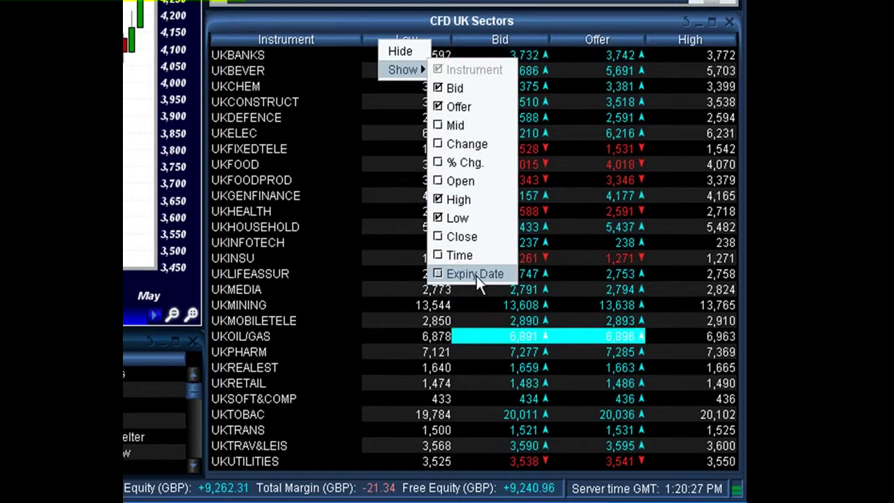
click(441, 126)
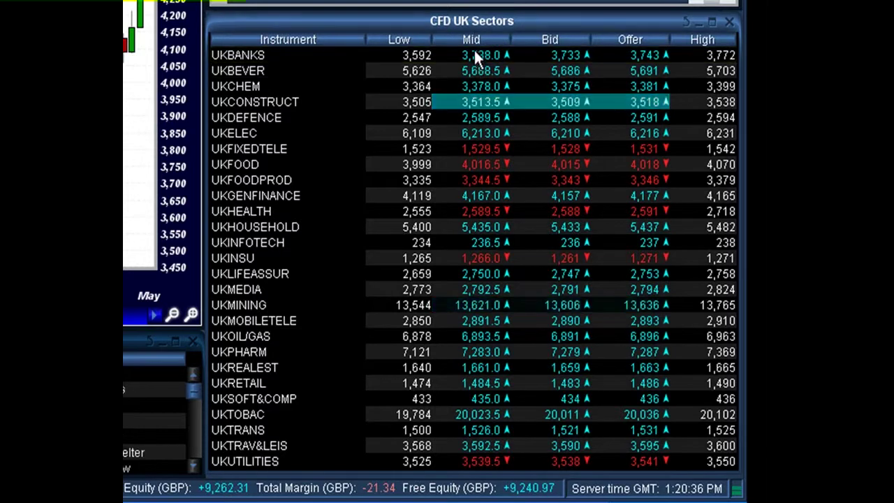
click(474, 72)
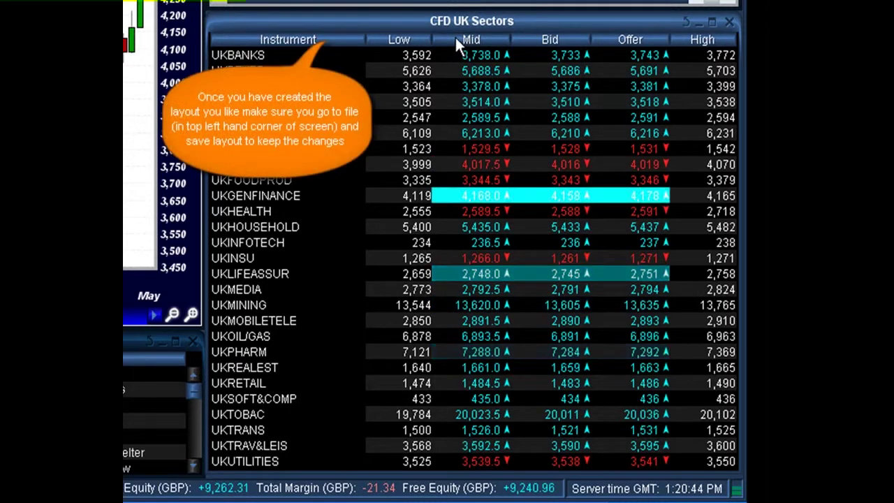
Show only Bid, Mid and Offer on the CFD UK Sectors board, sorted by highest Bid.
drag(449, 38, 530, 38)
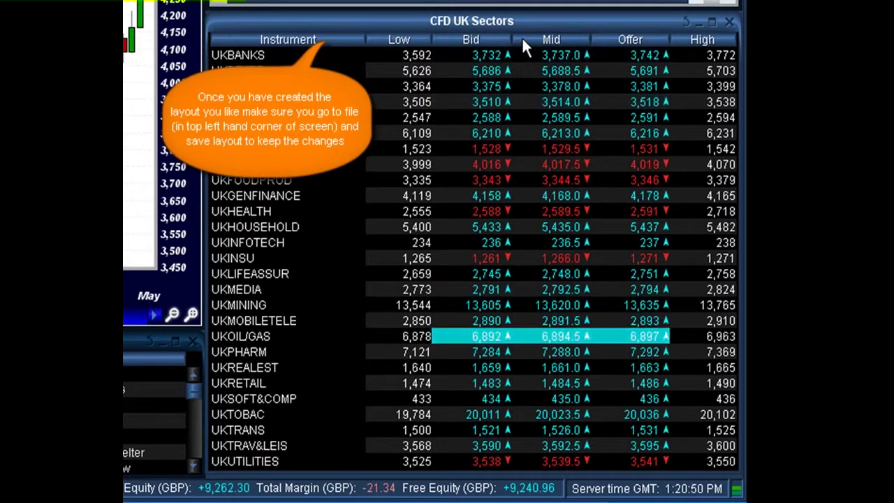
right_click(416, 39)
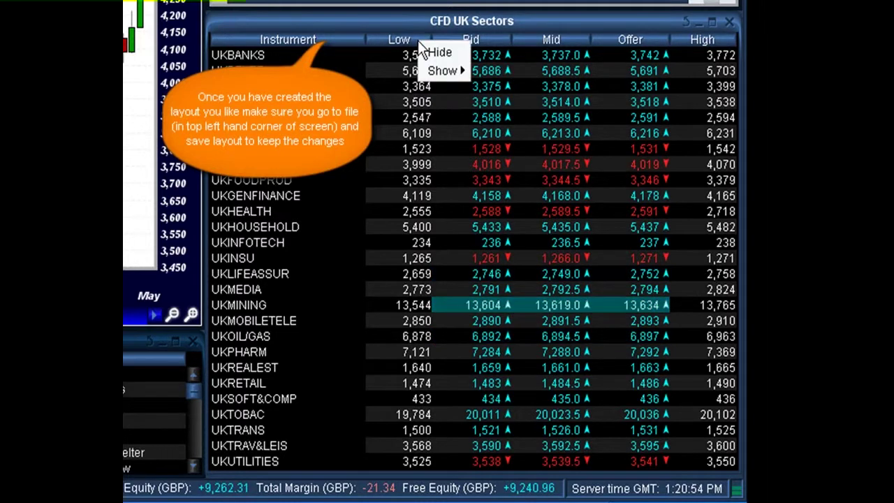
click(433, 50)
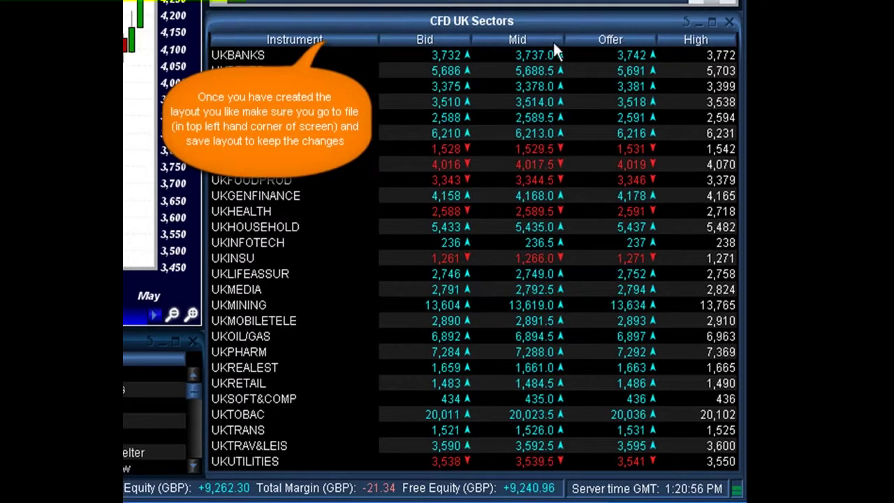
right_click(705, 38)
click(709, 47)
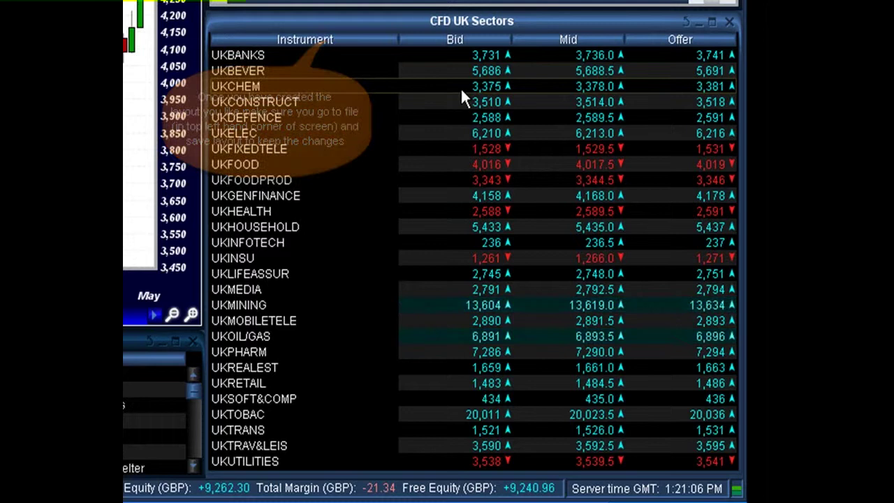
click(472, 40)
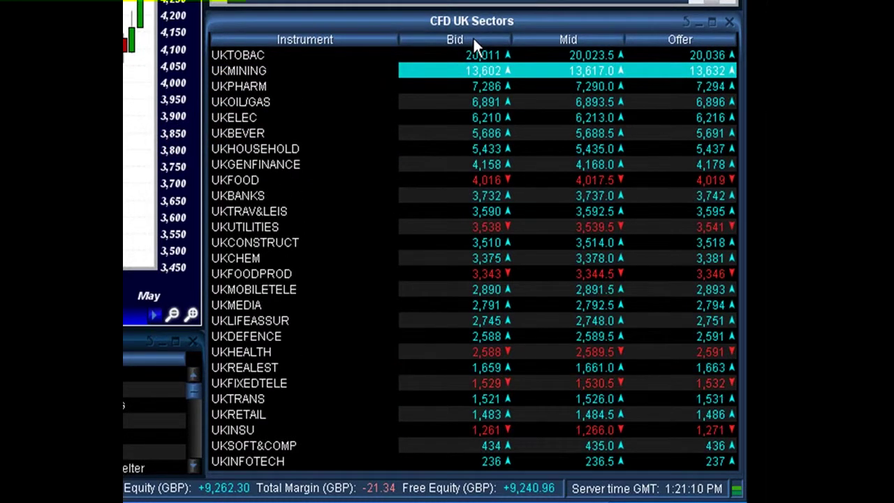